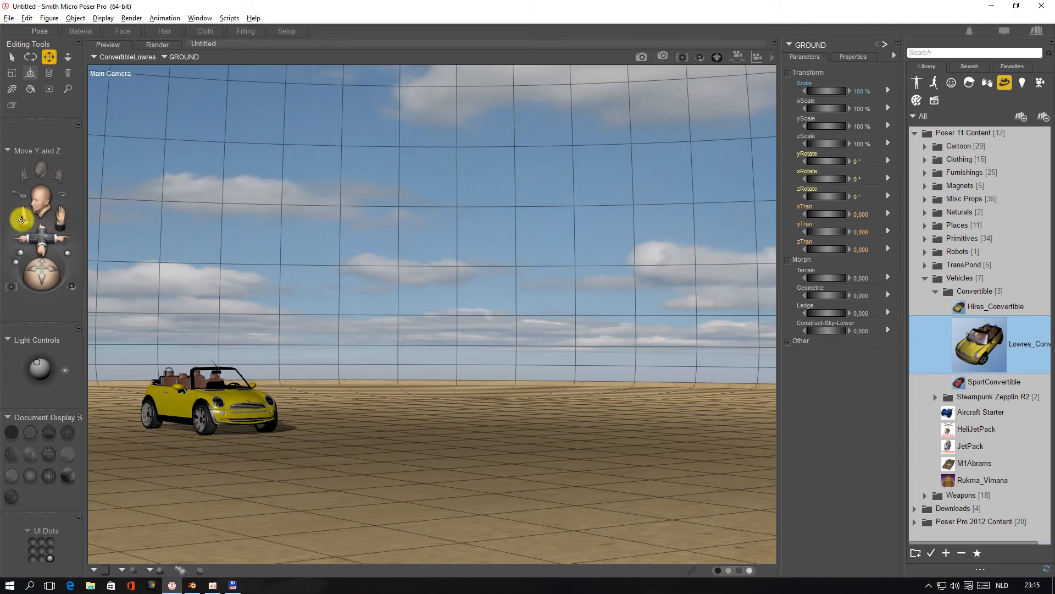
# Set the Image_Map source of the GROUND object's Ground material to the Cropped-4096-Construct+Roads-+Desert.png texture
pyautogui.moveTo(22, 218); pyautogui.dragTo(23, 222)
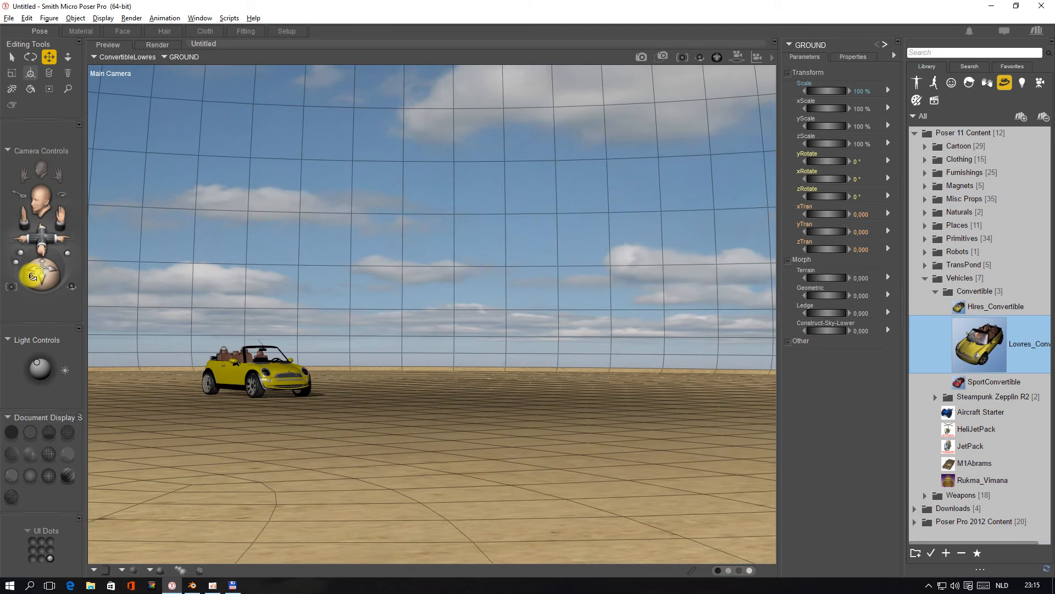
pyautogui.moveTo(33, 277); pyautogui.dragTo(36, 370)
pyautogui.moveTo(40, 293); pyautogui.dragTo(38, 271)
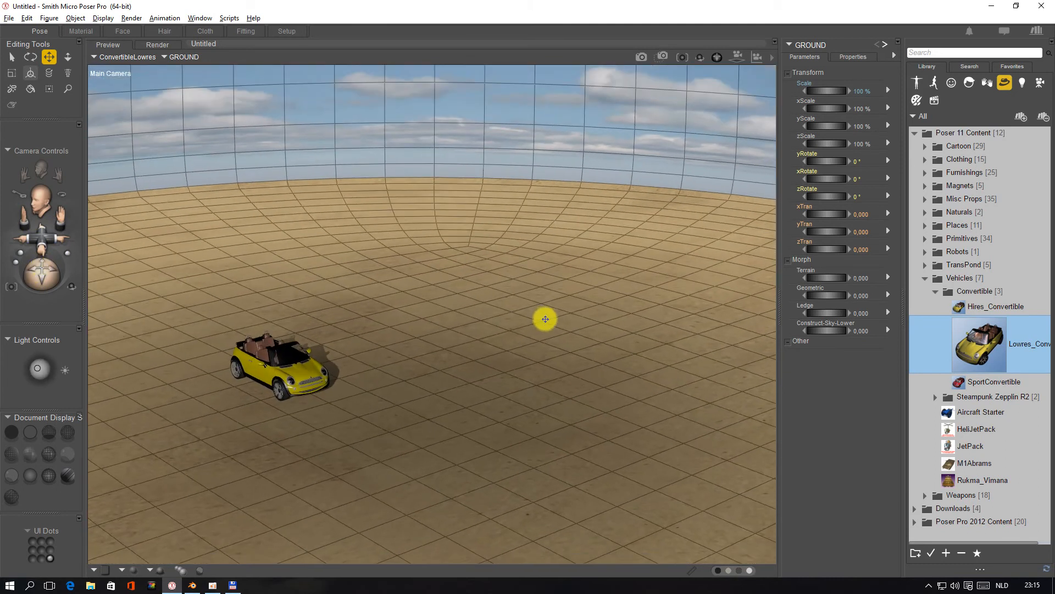
pyautogui.click(80, 32)
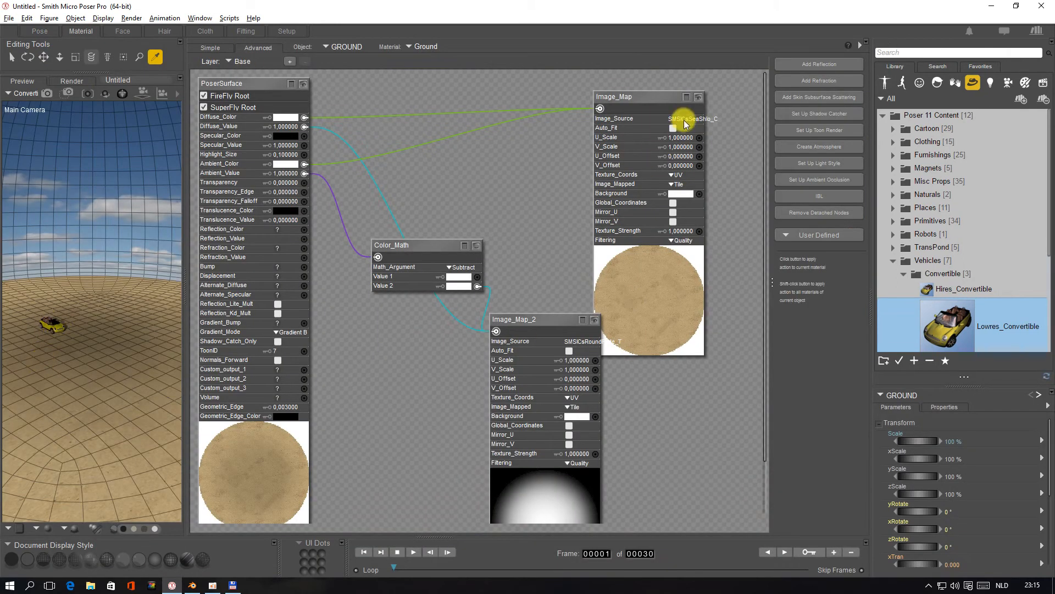
pyautogui.click(685, 120)
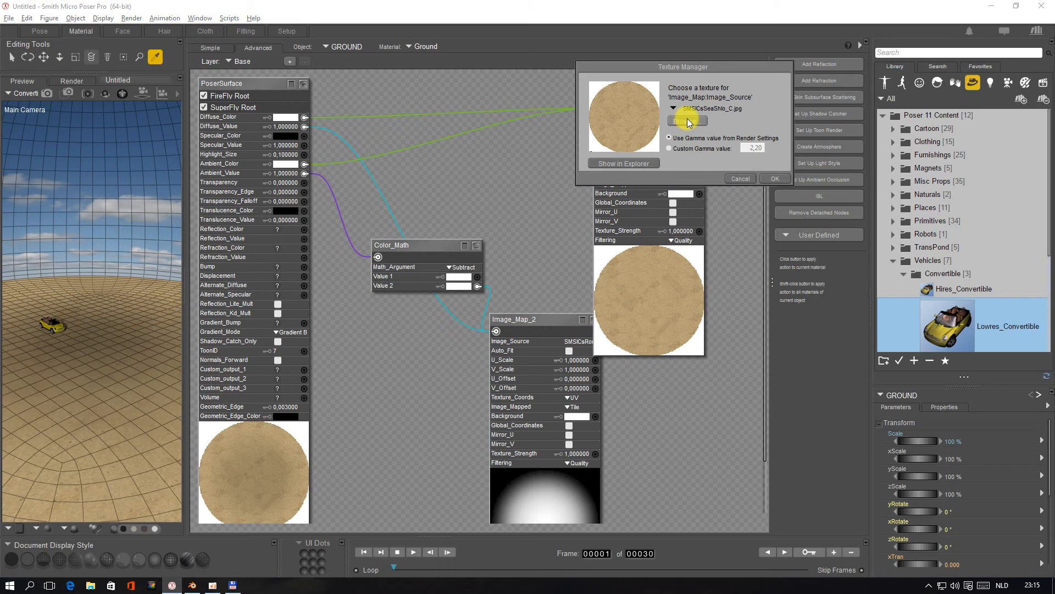
pyautogui.click(687, 120)
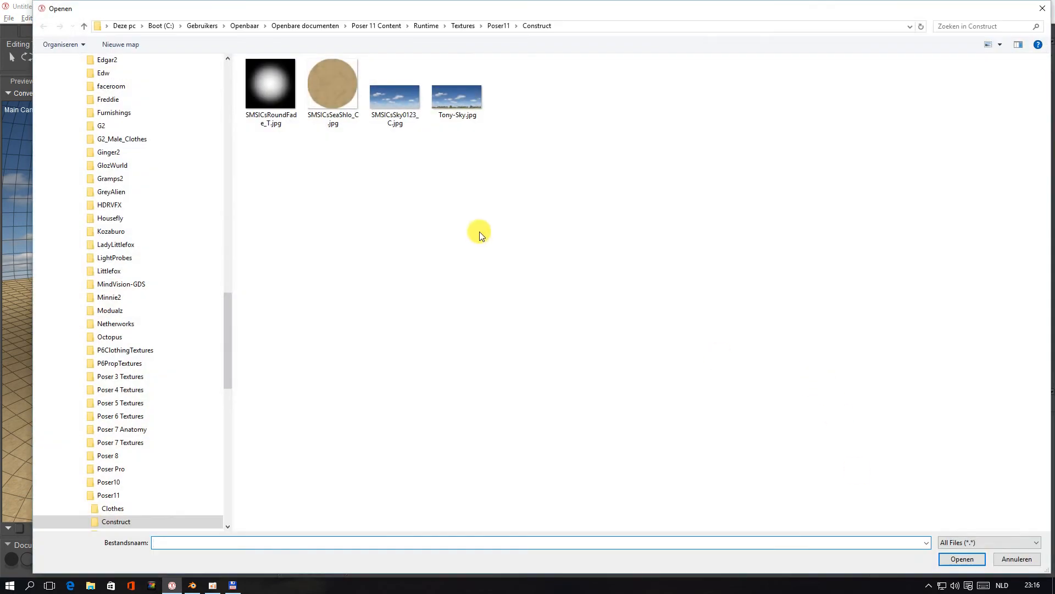
pyautogui.click(1013, 559)
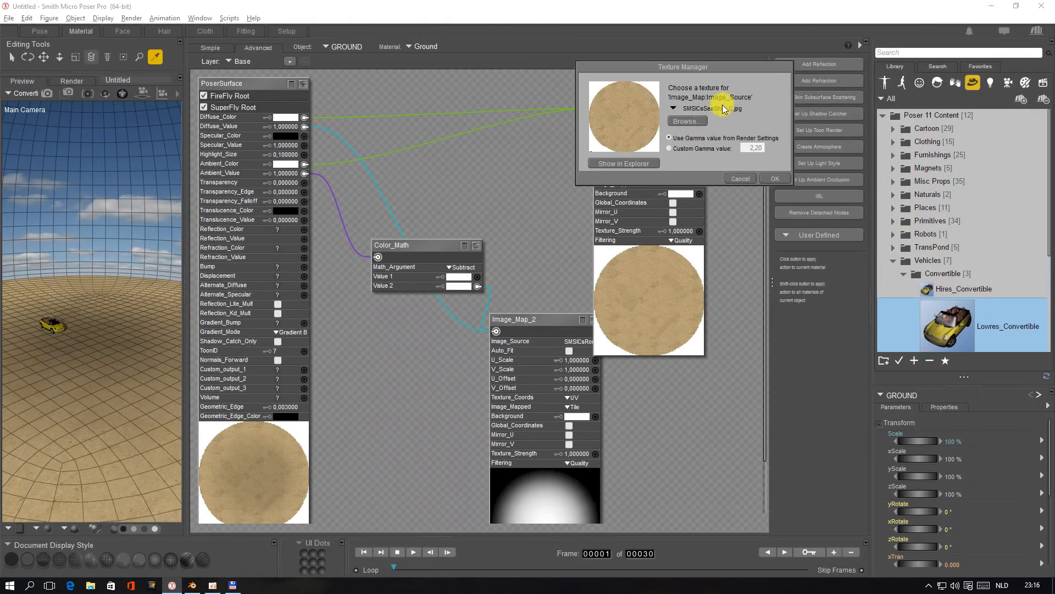
pyautogui.click(722, 106)
pyautogui.click(928, 490)
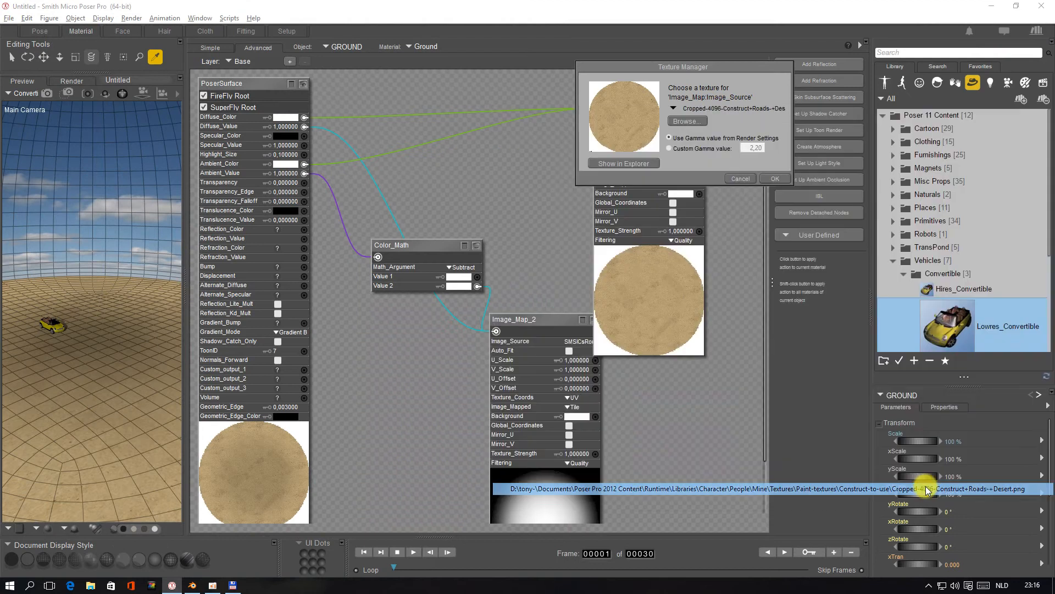
pyautogui.click(774, 179)
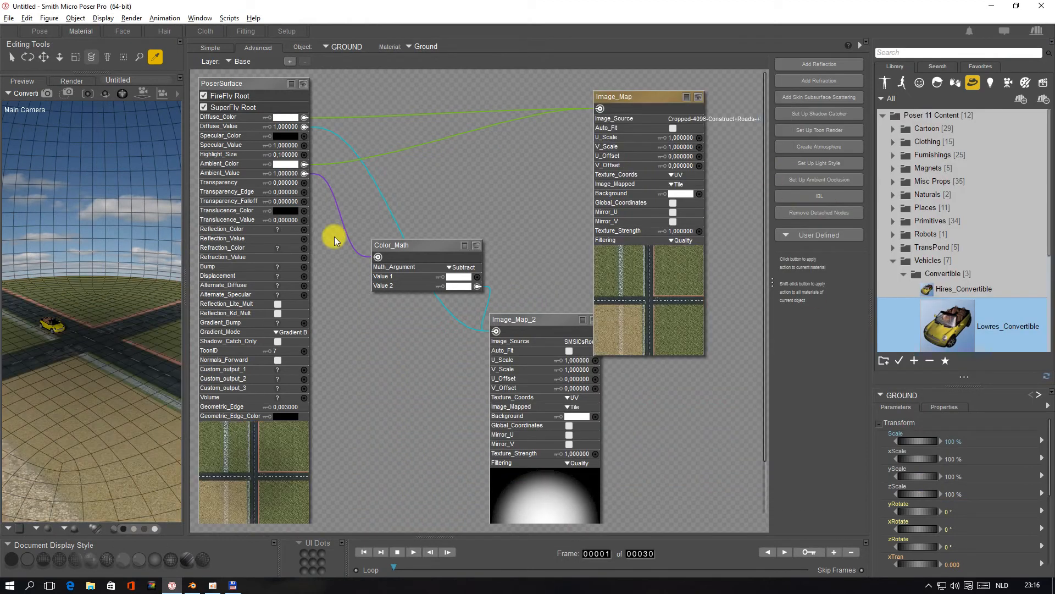
# Return to the Pose room and inspect the car and the road-textured ground from several camera distances and heights
pyautogui.click(40, 31)
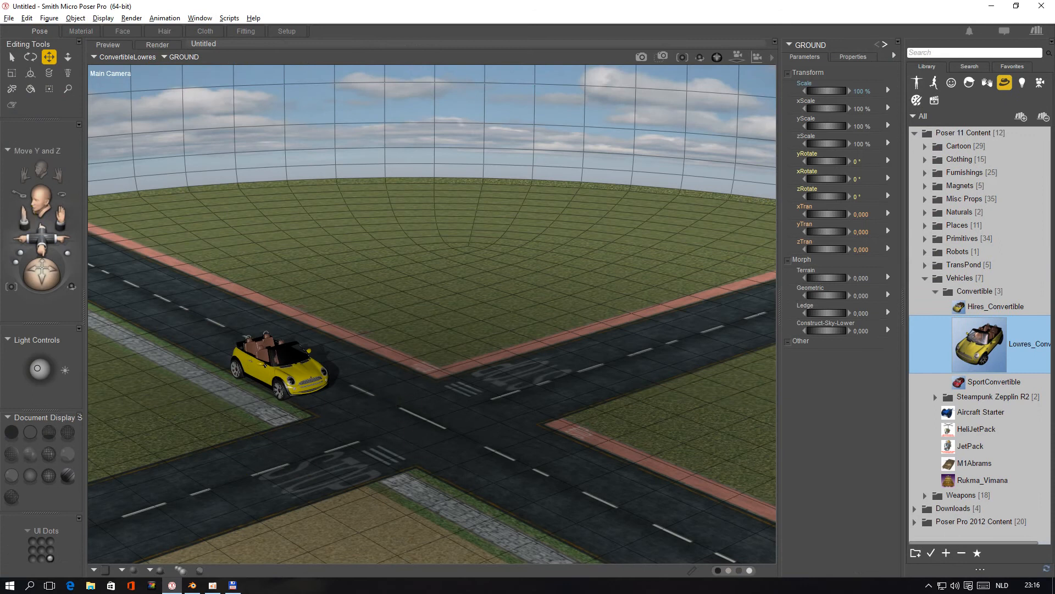
pyautogui.moveTo(24, 218); pyautogui.dragTo(51, 219)
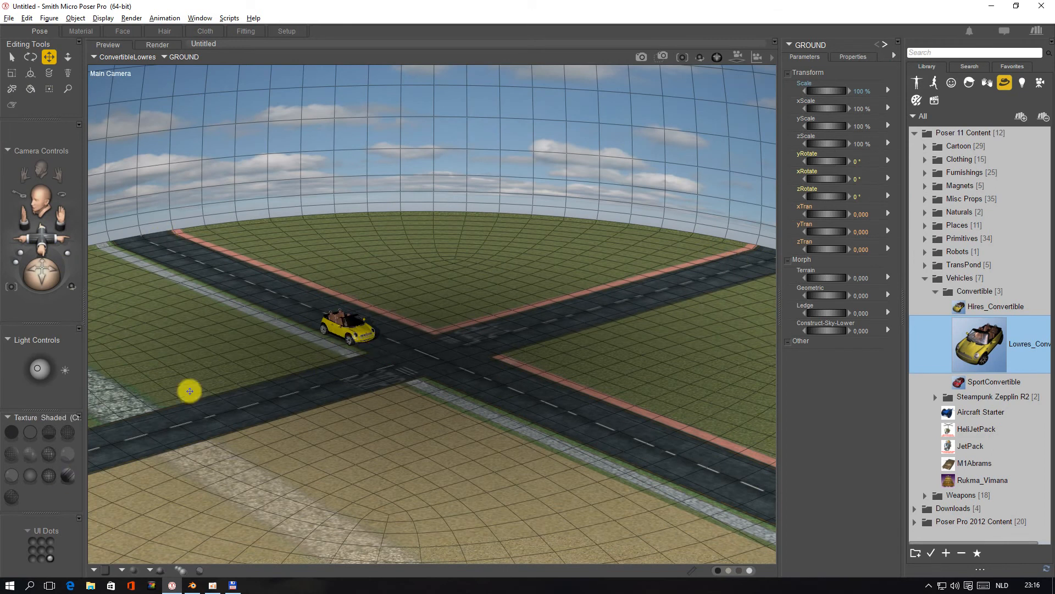
pyautogui.moveTo(41, 273); pyautogui.dragTo(43, 272)
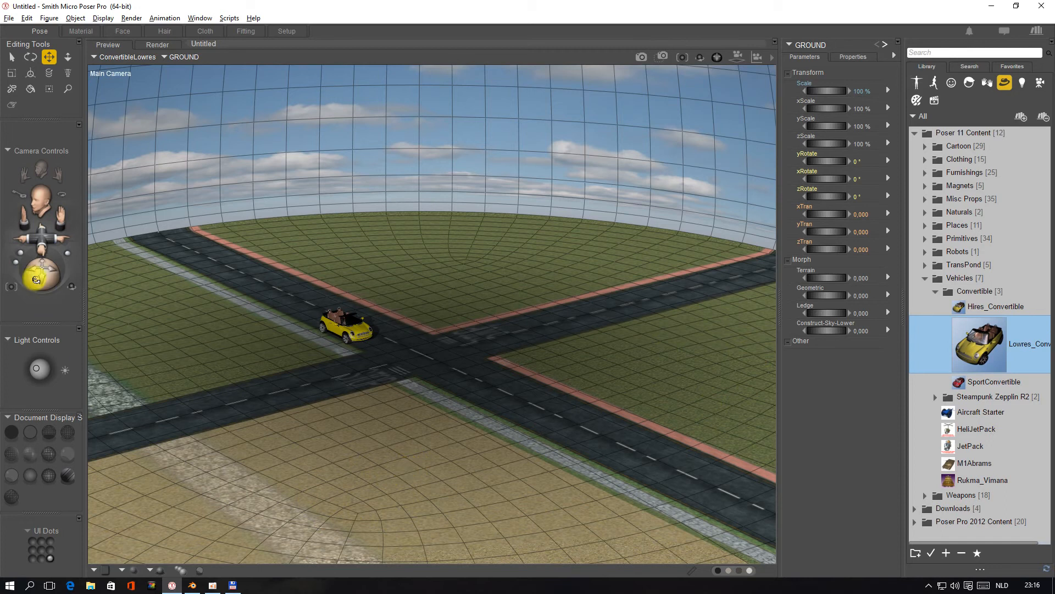
pyautogui.moveTo(36, 280); pyautogui.dragTo(36, 260)
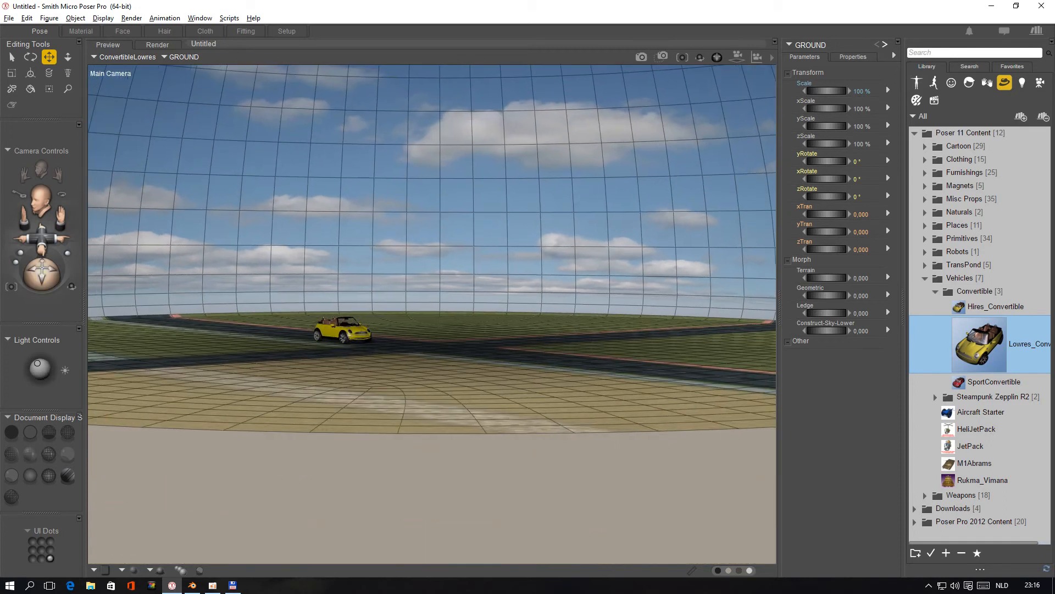
pyautogui.moveTo(19, 218)
pyautogui.mouseDown()
pyautogui.moveTo(25, 206)
pyautogui.moveTo(18, 221)
pyautogui.mouseUp()
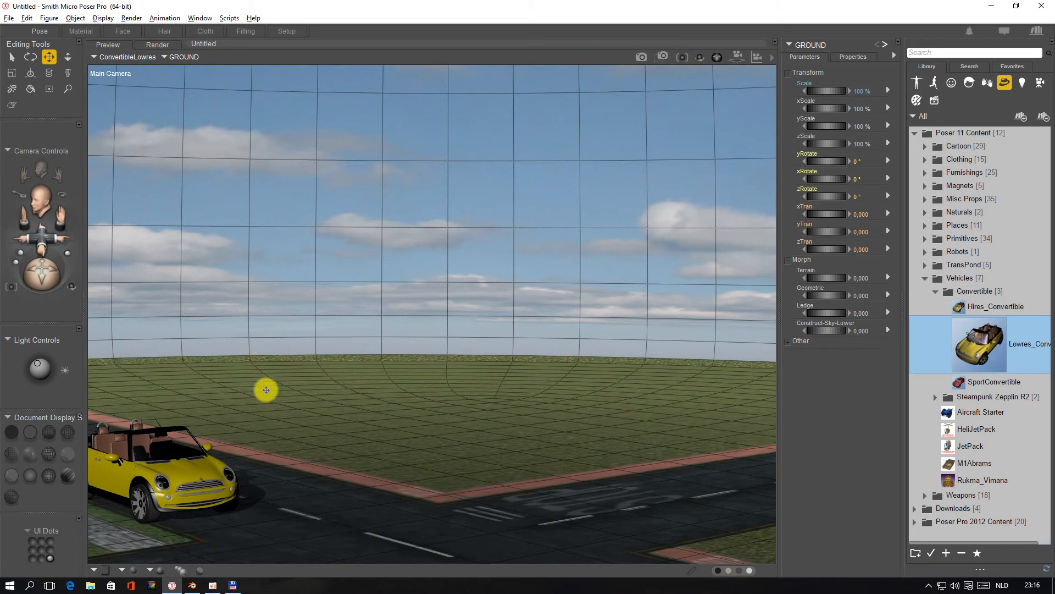
# Switch to Blender, clear the selection and select the dome's Background material vertices in front view
pyautogui.hotkey('alt', 'Tab')
pyautogui.hotkey('alt', 'Tab')
pyautogui.hotkey('alt', 'Tab')
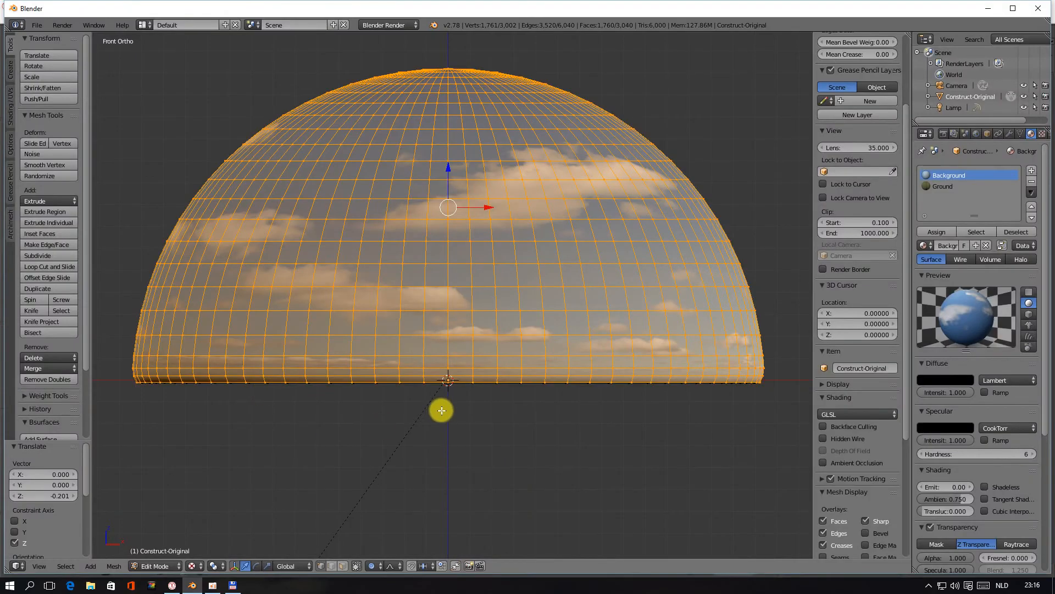
pyautogui.moveTo(443, 415)
pyautogui.mouseDown(button='middle')
pyautogui.moveTo(440, 355)
pyautogui.moveTo(398, 386)
pyautogui.moveTo(412, 419)
pyautogui.moveTo(431, 413)
pyautogui.moveTo(438, 382)
pyautogui.moveTo(443, 424)
pyautogui.moveTo(438, 414)
pyautogui.mouseUp(button='middle')
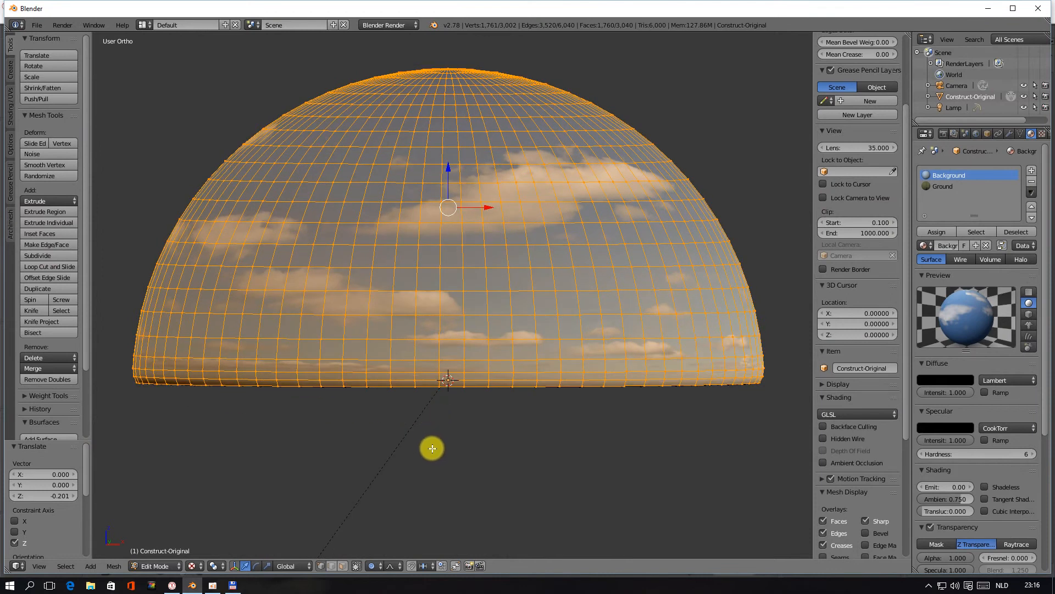
pyautogui.press('a')
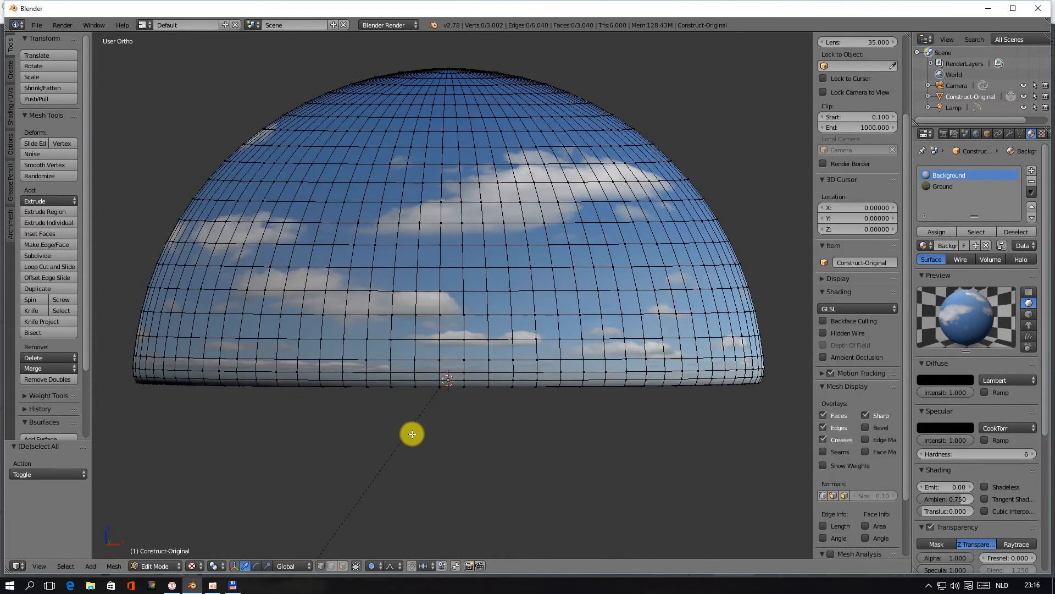
pyautogui.press('KP_1')
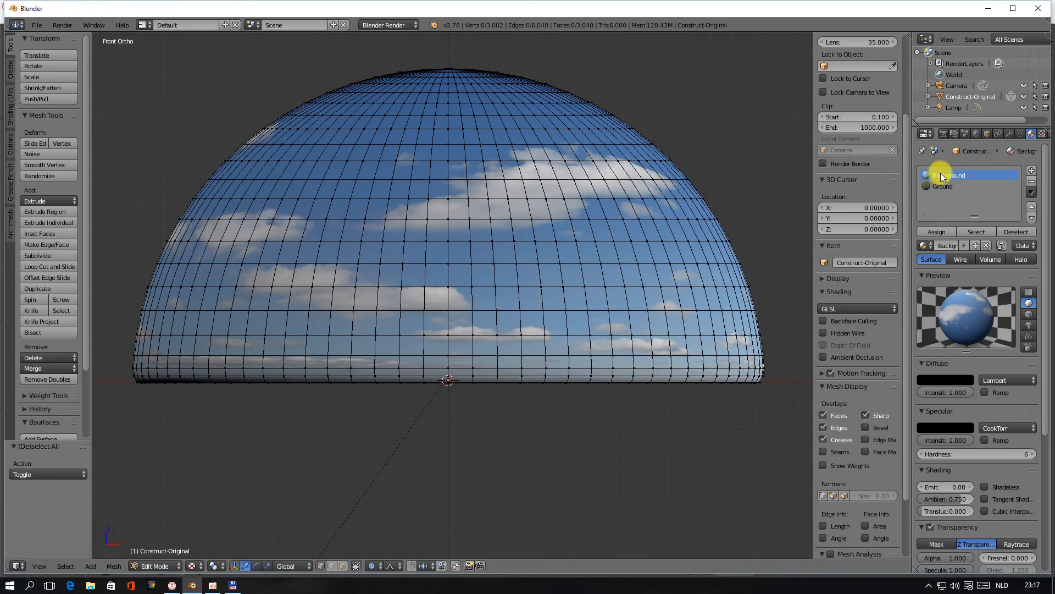
pyautogui.click(973, 232)
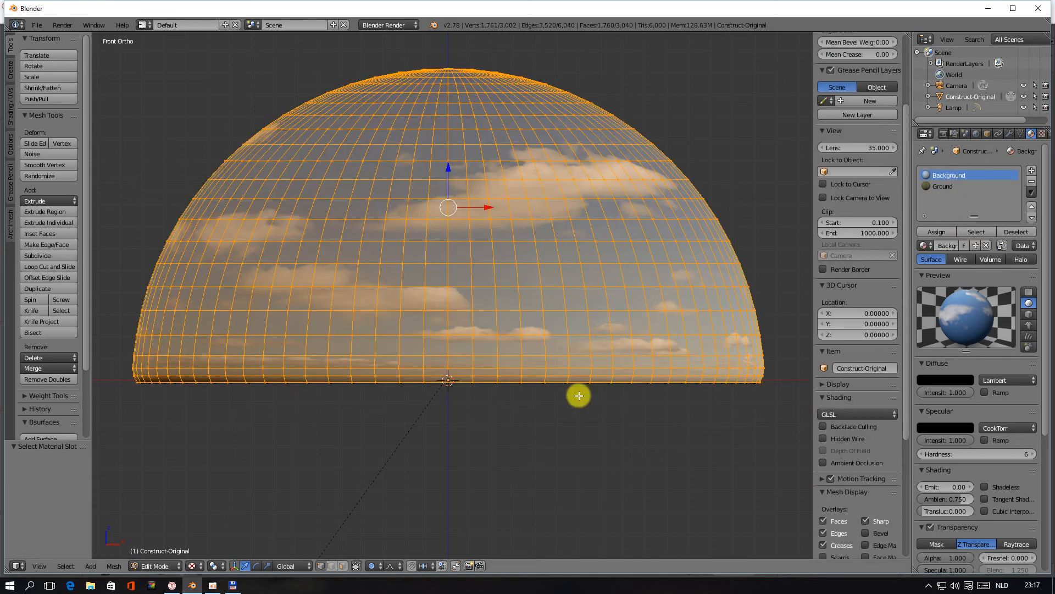
# Enable proportional editing and move the selected sky dome down about 0.25 along the Z axis
pyautogui.click(372, 566)
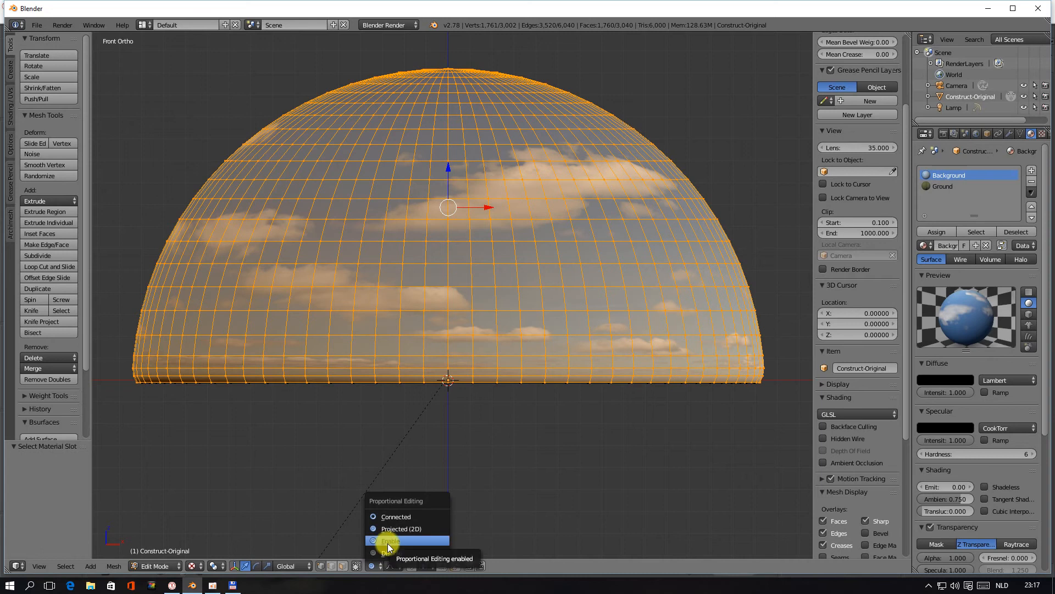
pyautogui.click(388, 542)
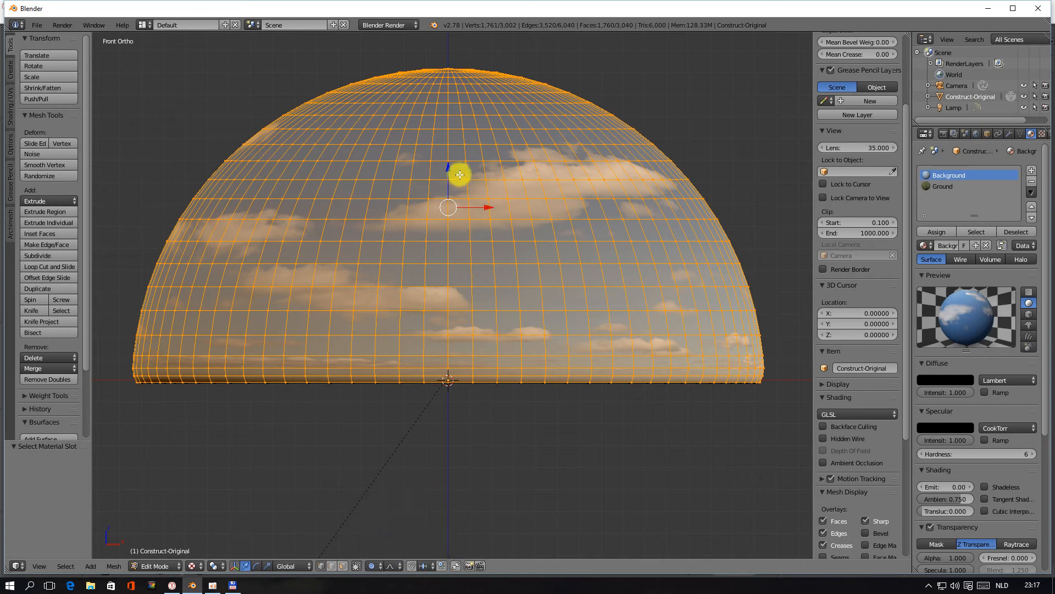
pyautogui.moveTo(448, 166); pyautogui.dragTo(448, 172)
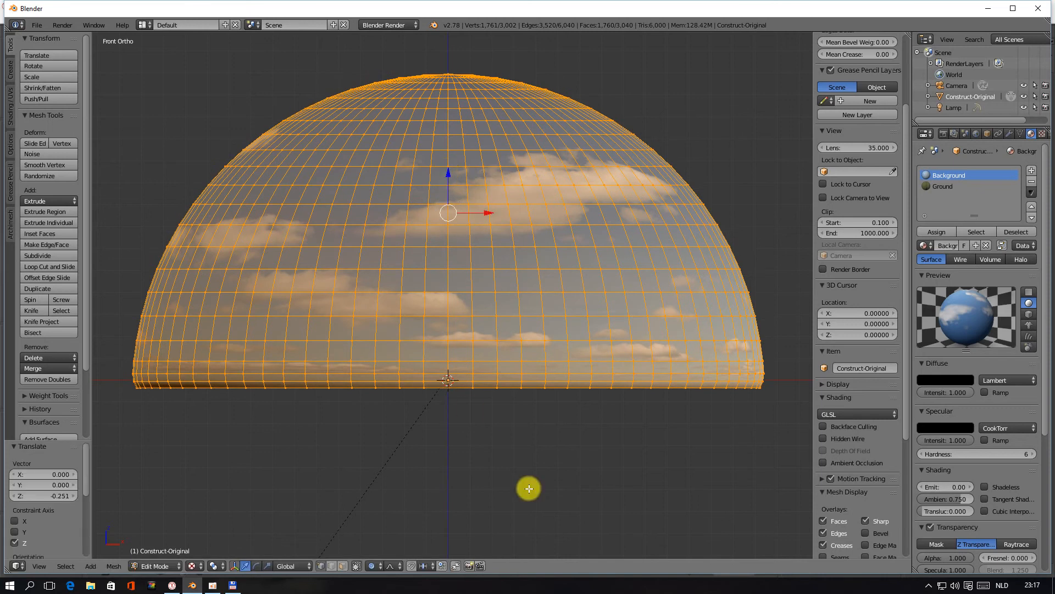
pyautogui.moveTo(527, 482)
pyautogui.mouseDown(button='middle')
pyautogui.moveTo(516, 464)
pyautogui.moveTo(528, 482)
pyautogui.mouseUp(button='middle')
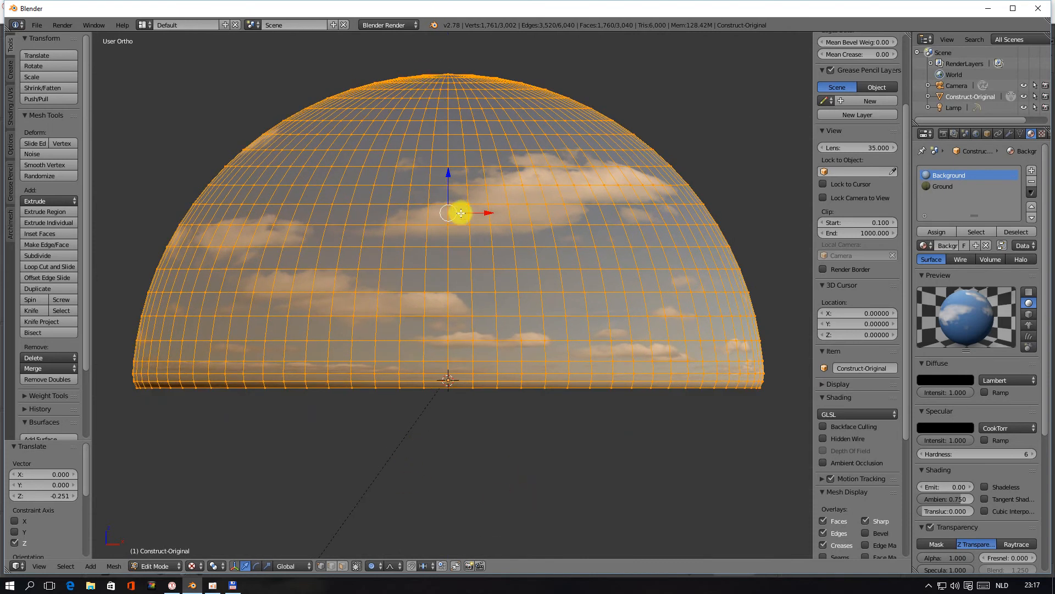
# Export the lowered dome as the Wavefront file Construct-sky-lower.obj in the Poser Pro 2012 Content folder
pyautogui.click(38, 26)
pyautogui.moveTo(56, 234)
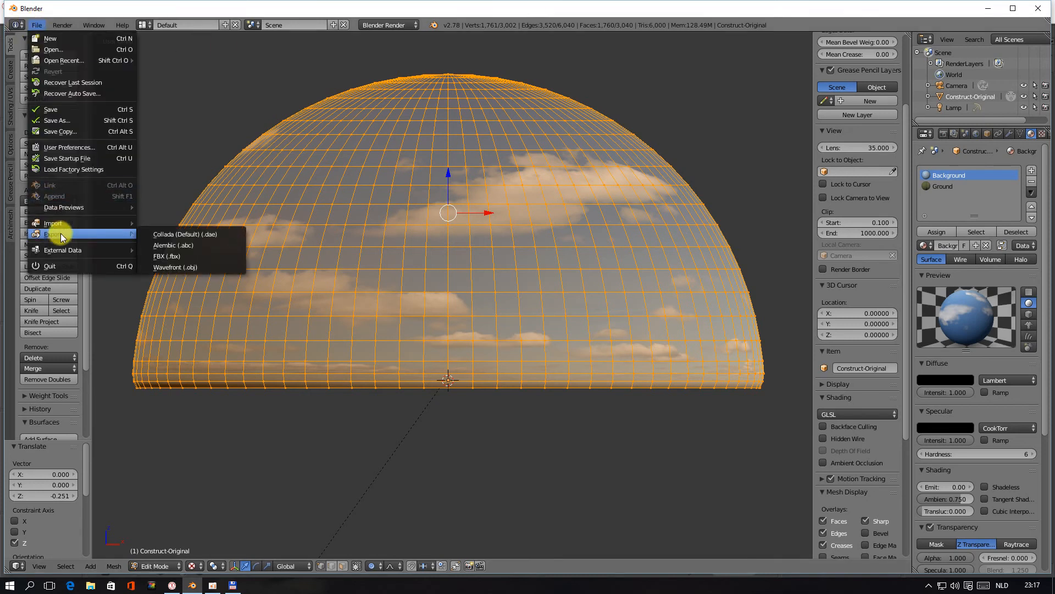
pyautogui.click(168, 267)
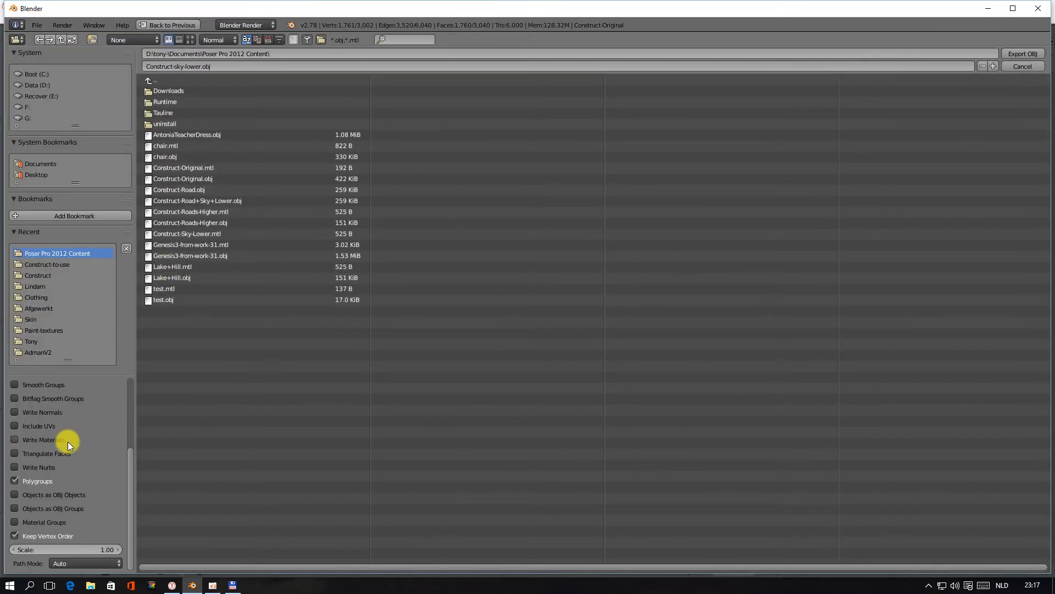
pyautogui.moveTo(128, 480); pyautogui.dragTo(142, 404)
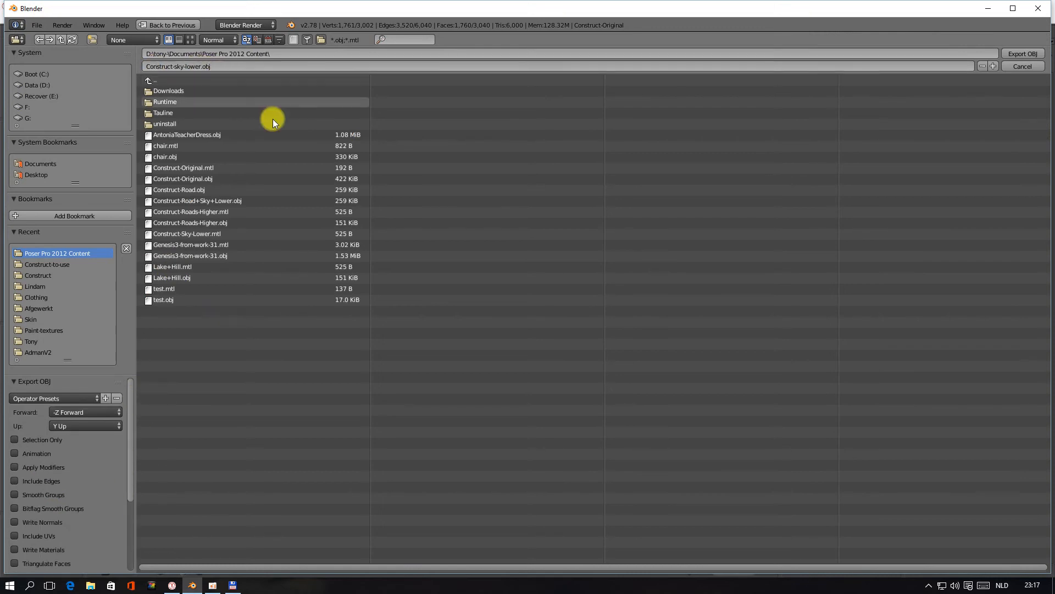
pyautogui.click(1018, 53)
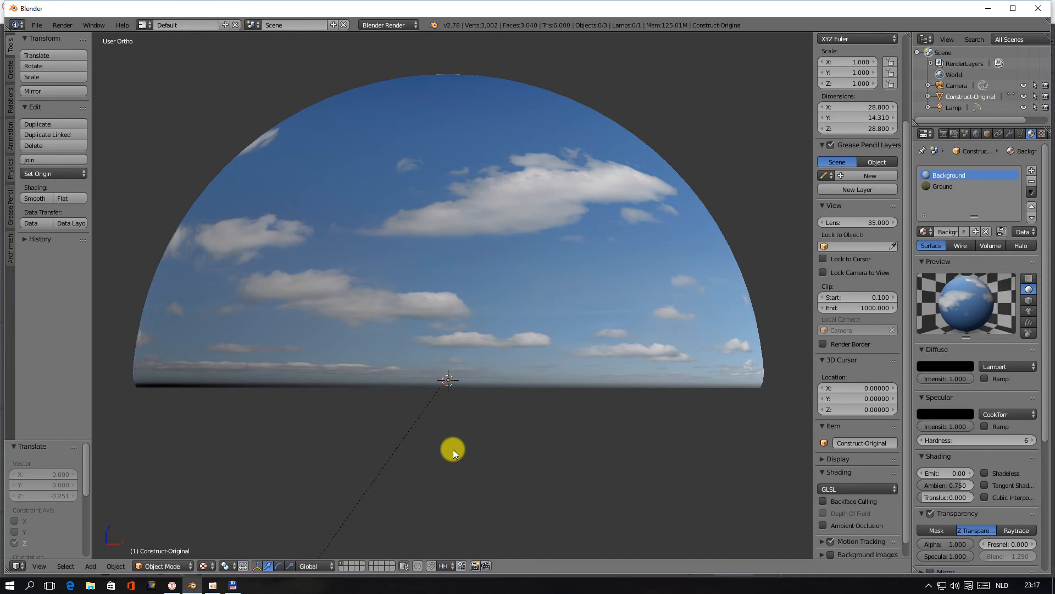
# Switch to Poser Pro, try out the ground's Construct-Sky-Lower morph from 0, and set it to 1
pyautogui.hotkey('alt', 'Tab')
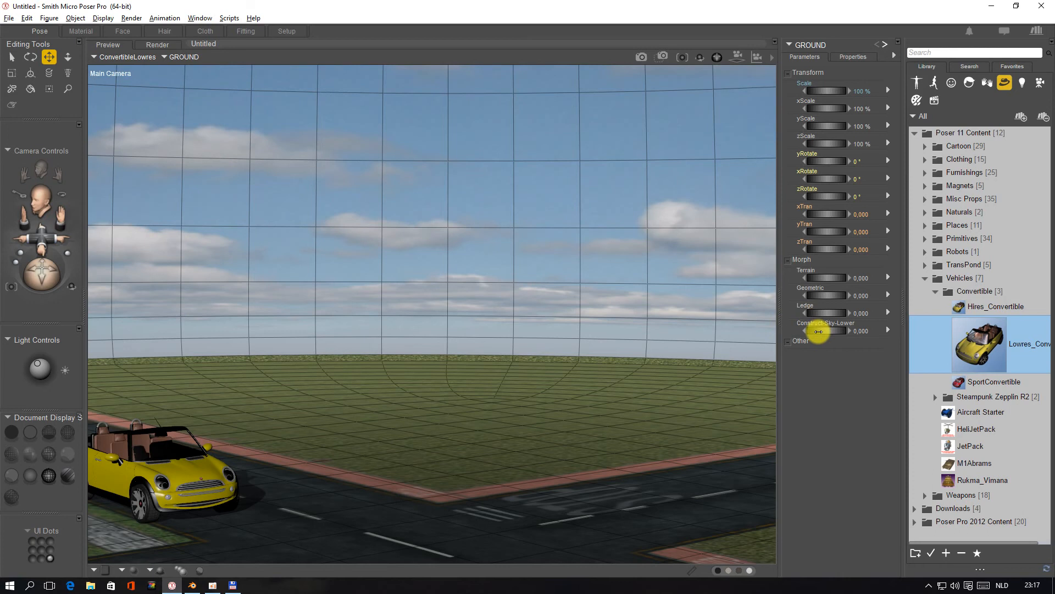
pyautogui.moveTo(819, 332); pyautogui.dragTo(879, 331)
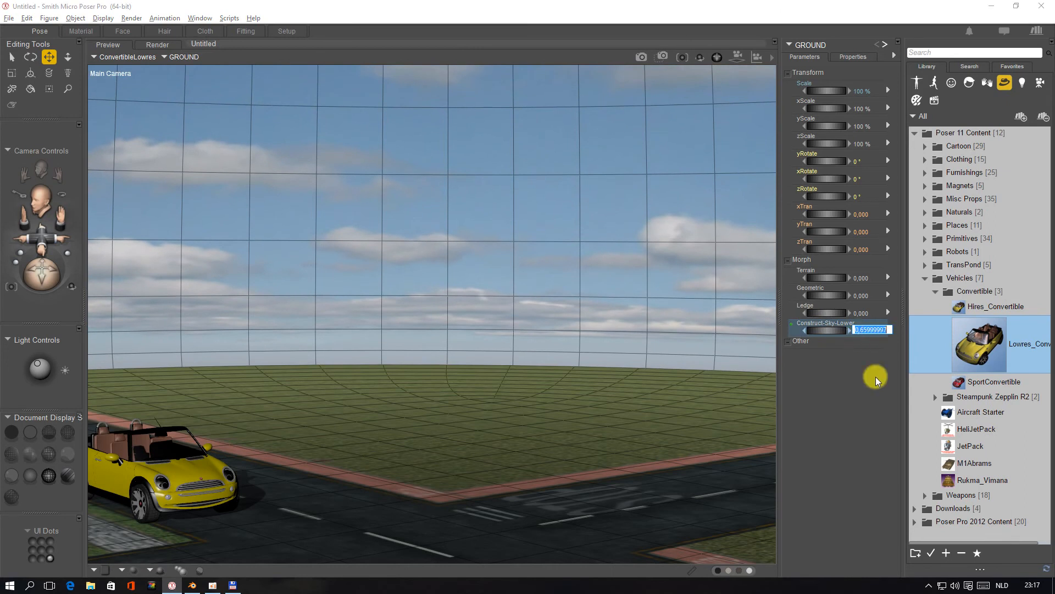
pyautogui.write('0')
pyautogui.press('Return')
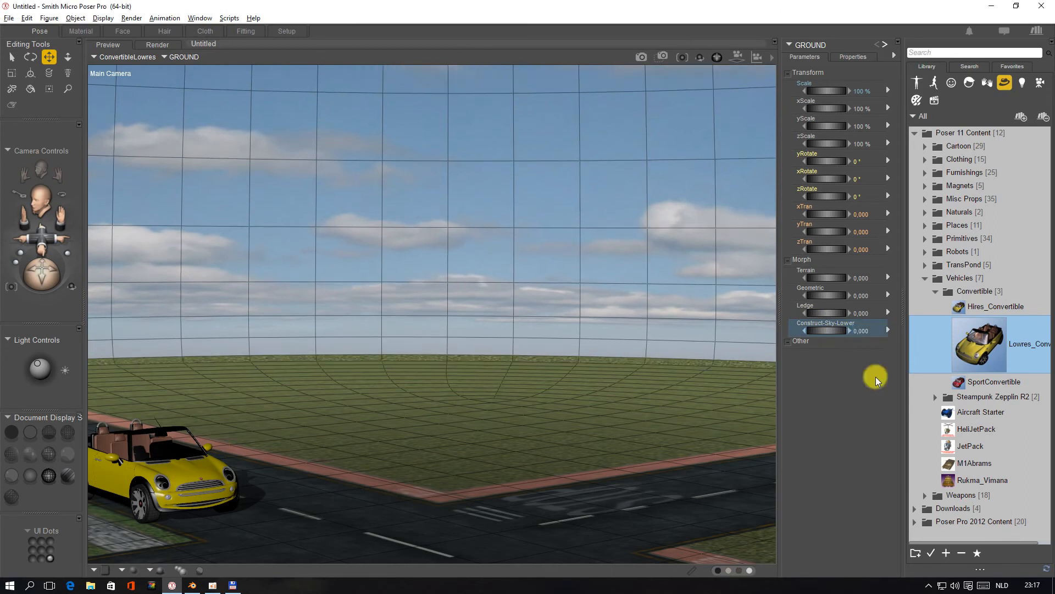
pyautogui.click(865, 330)
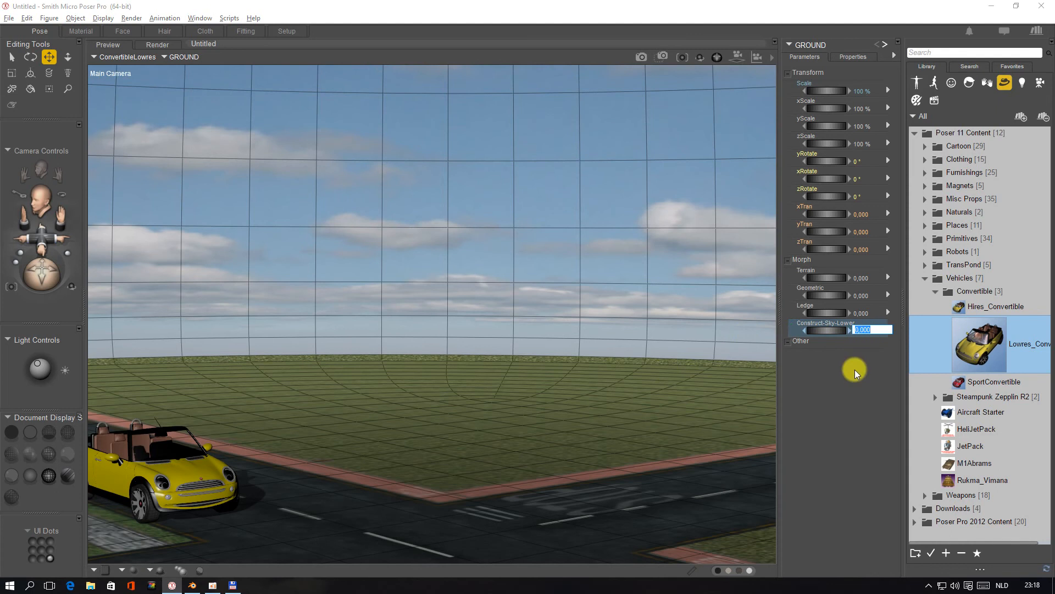
pyautogui.write('1')
pyautogui.press('Return')
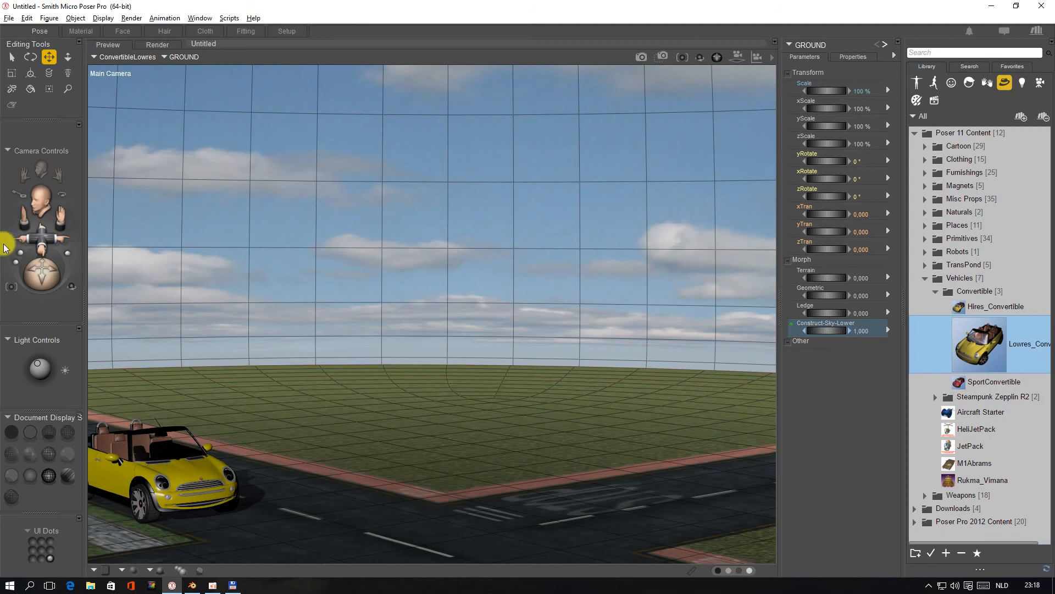
# Set the overall scale of the GROUND object to 200 %
pyautogui.moveTo(24, 217); pyautogui.dragTo(85, 250)
pyautogui.moveTo(32, 271); pyautogui.dragTo(31, 299)
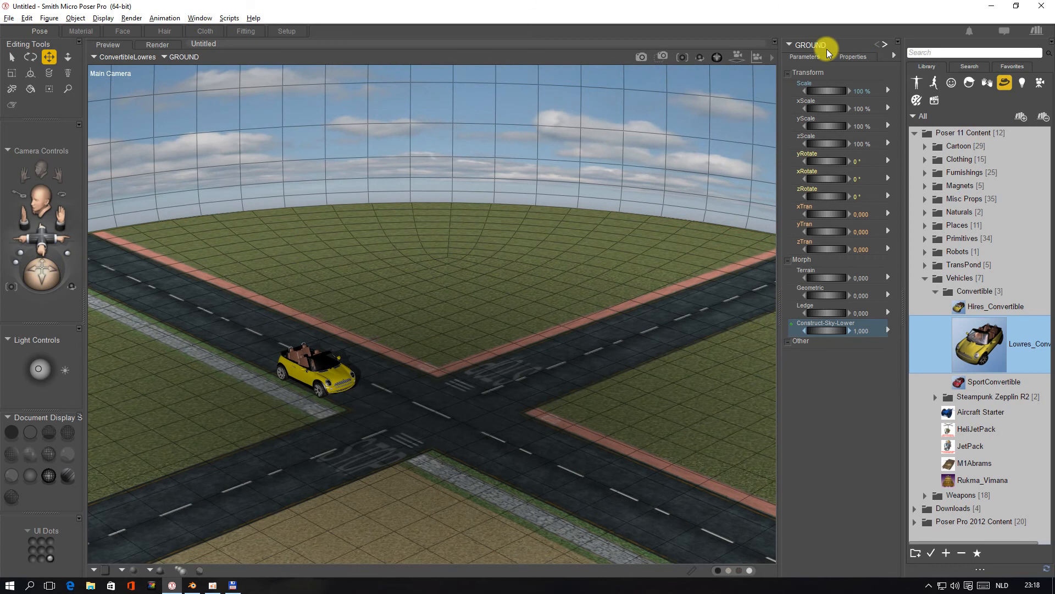
pyautogui.click(862, 92)
pyautogui.write('200')
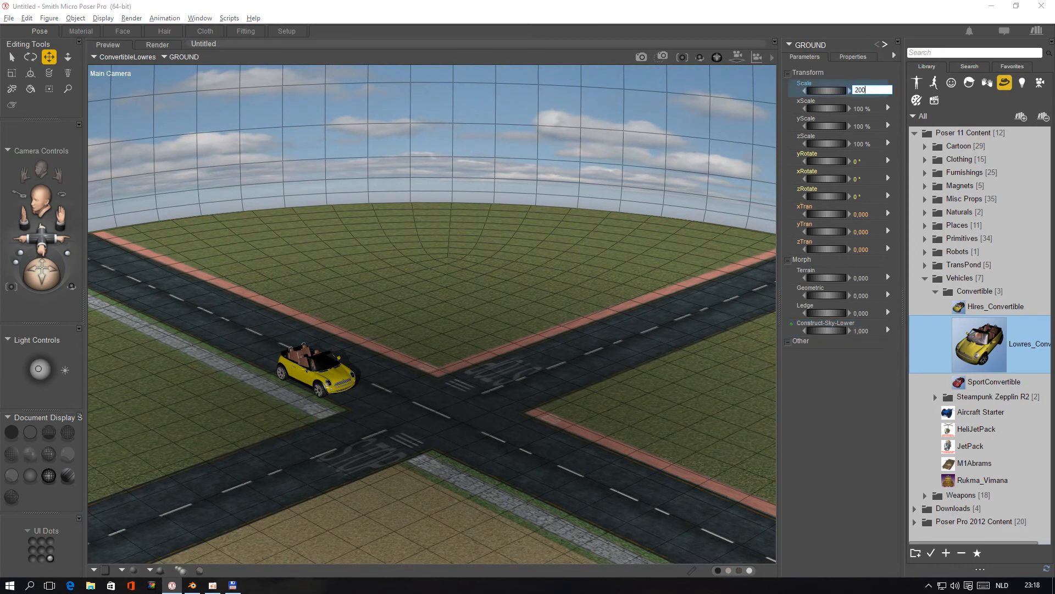
pyautogui.press('Return')
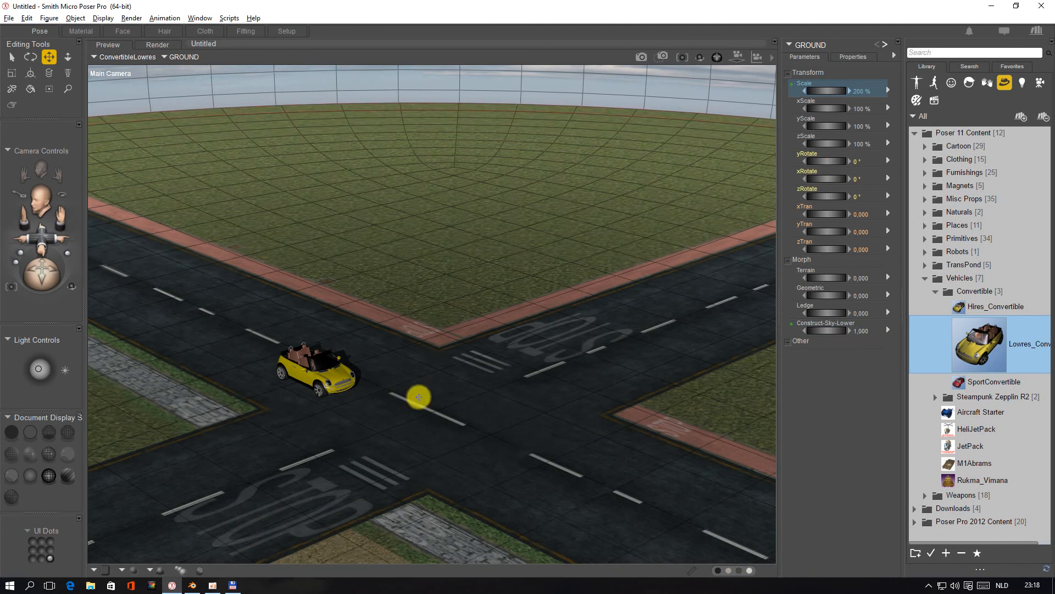
# Replace the image source of the ground material's Image_Map node with Construct-8192+Roads-+Desert.png and return to the Pose room
pyautogui.click(79, 31)
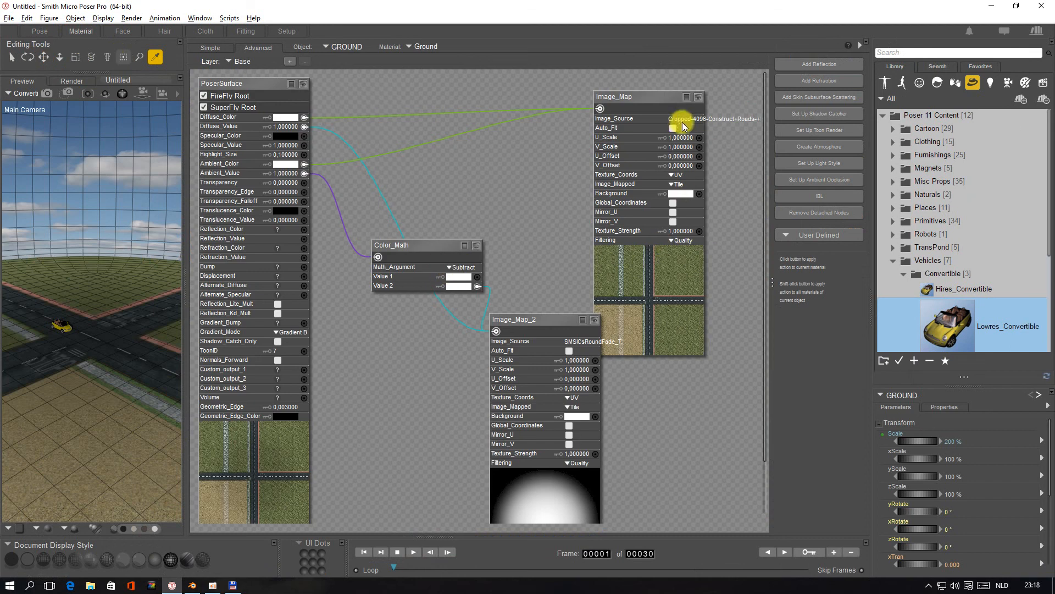
pyautogui.click(681, 121)
pyautogui.click(722, 125)
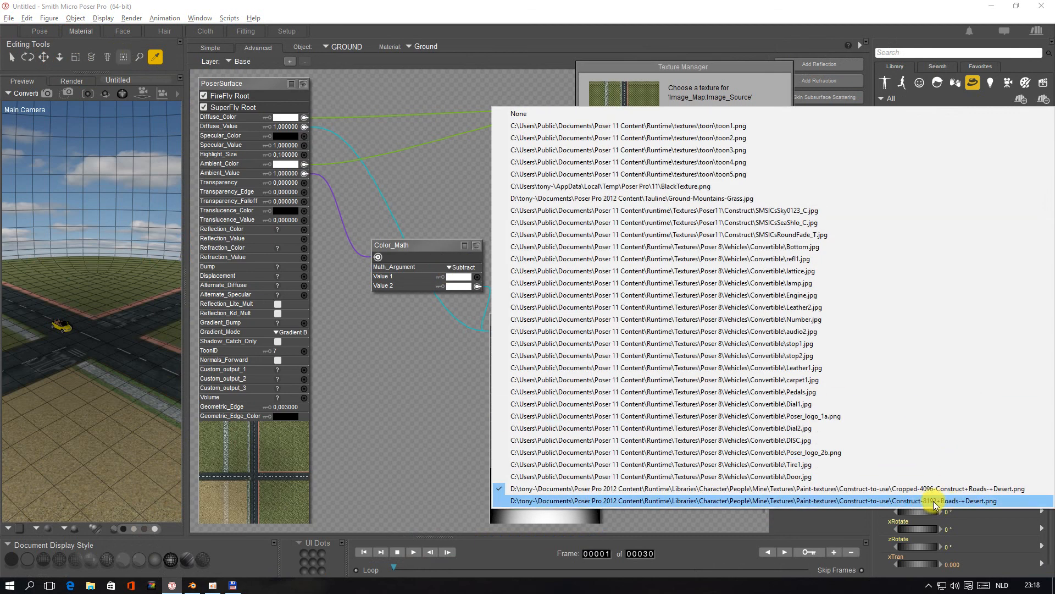
pyautogui.click(935, 500)
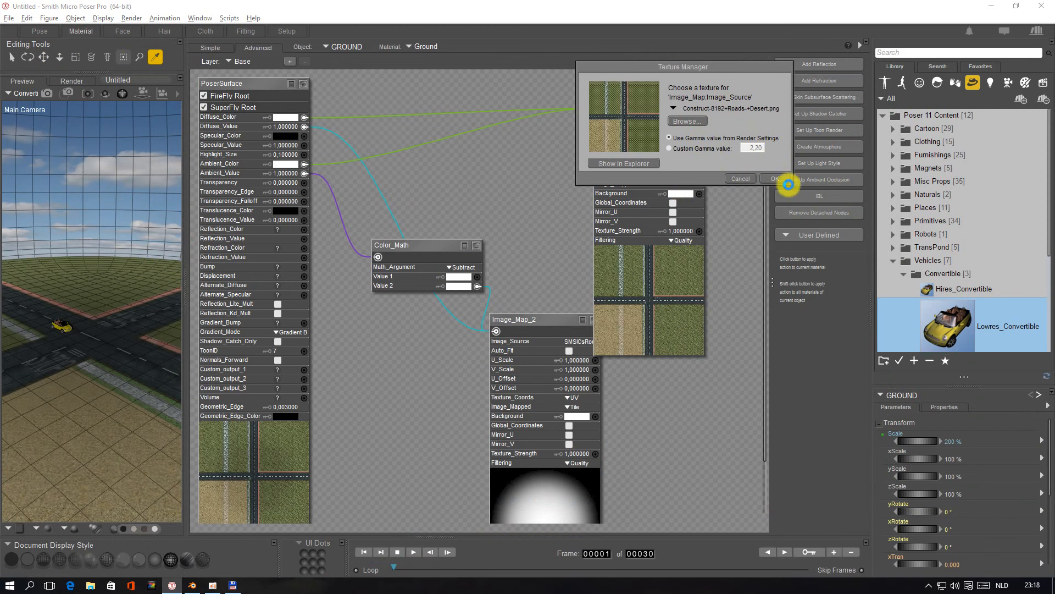
pyautogui.click(774, 176)
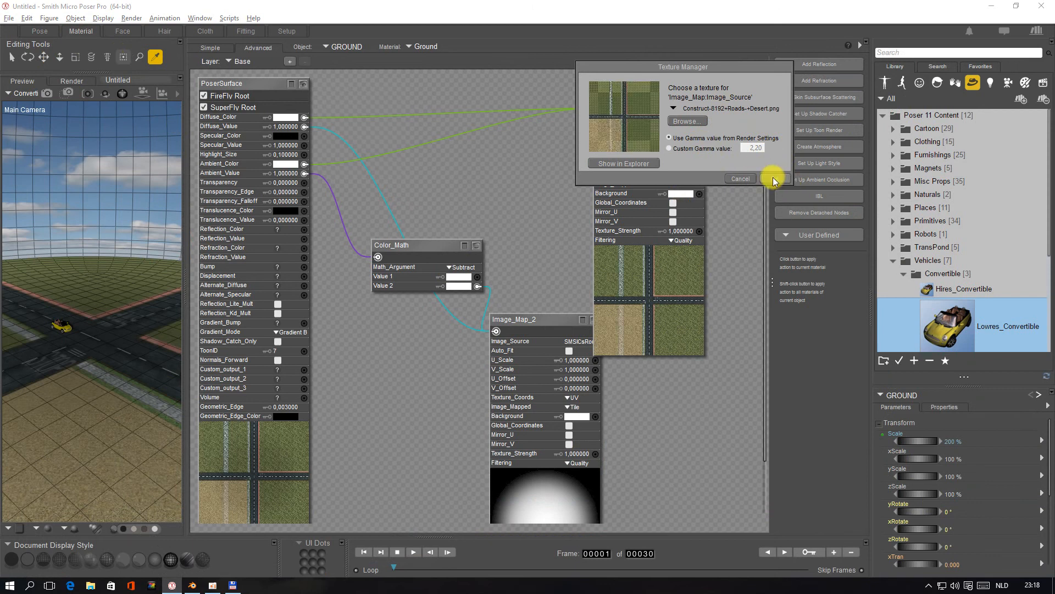
pyautogui.click(40, 31)
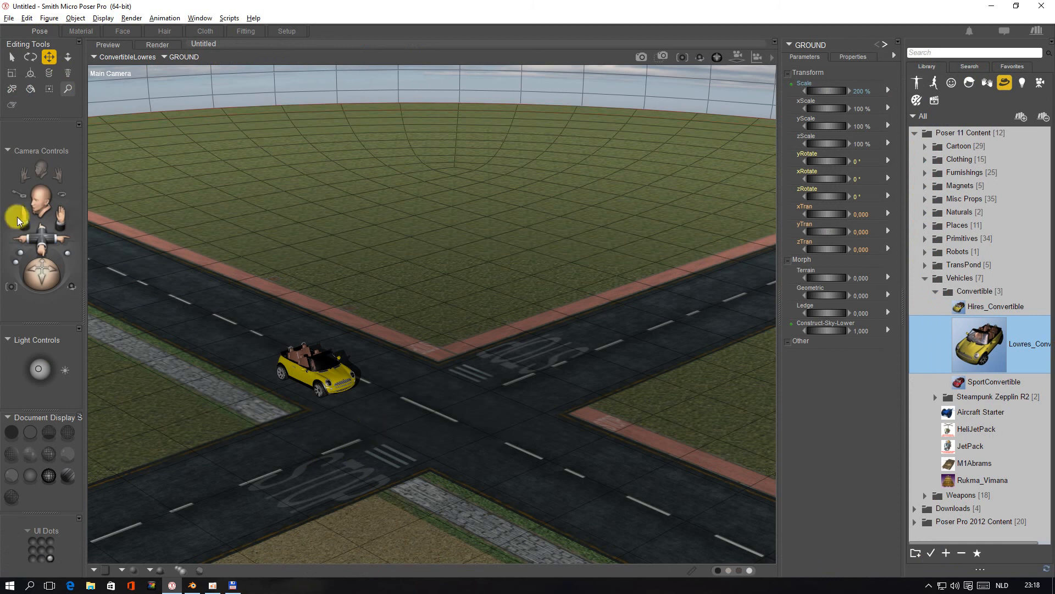
# View the whole ground with its crossroads and sky from the main camera, and set the Construct-Sky-Lower morph to 0.5
pyautogui.moveTo(22, 213); pyautogui.dragTo(22, 249)
pyautogui.moveTo(24, 215); pyautogui.dragTo(66, 212)
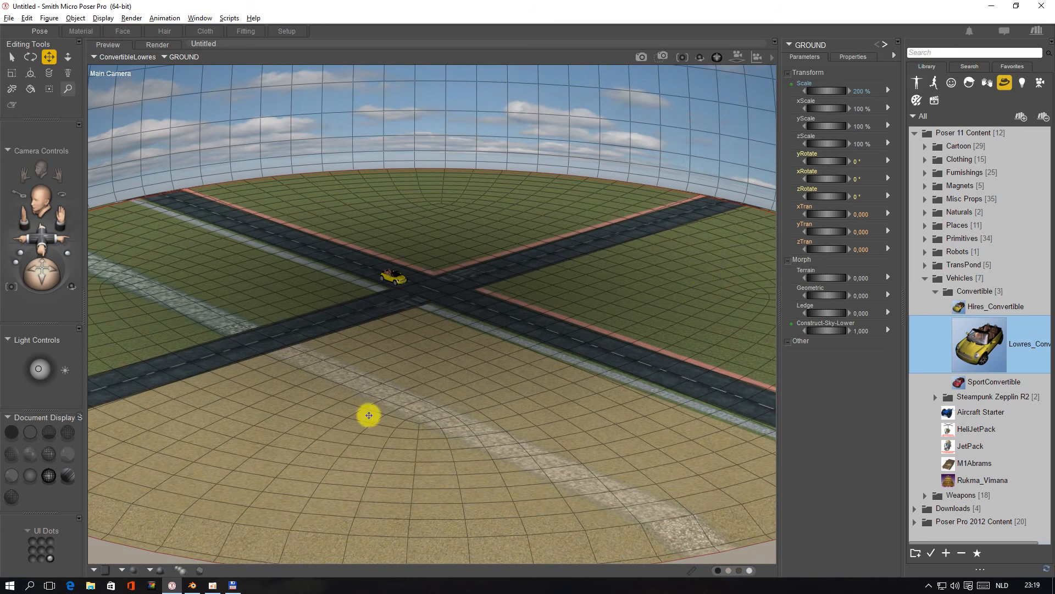
pyautogui.moveTo(38, 273)
pyautogui.mouseDown()
pyautogui.moveTo(37, 286)
pyautogui.moveTo(46, 273)
pyautogui.mouseUp()
pyautogui.moveTo(24, 222); pyautogui.dragTo(23, 237)
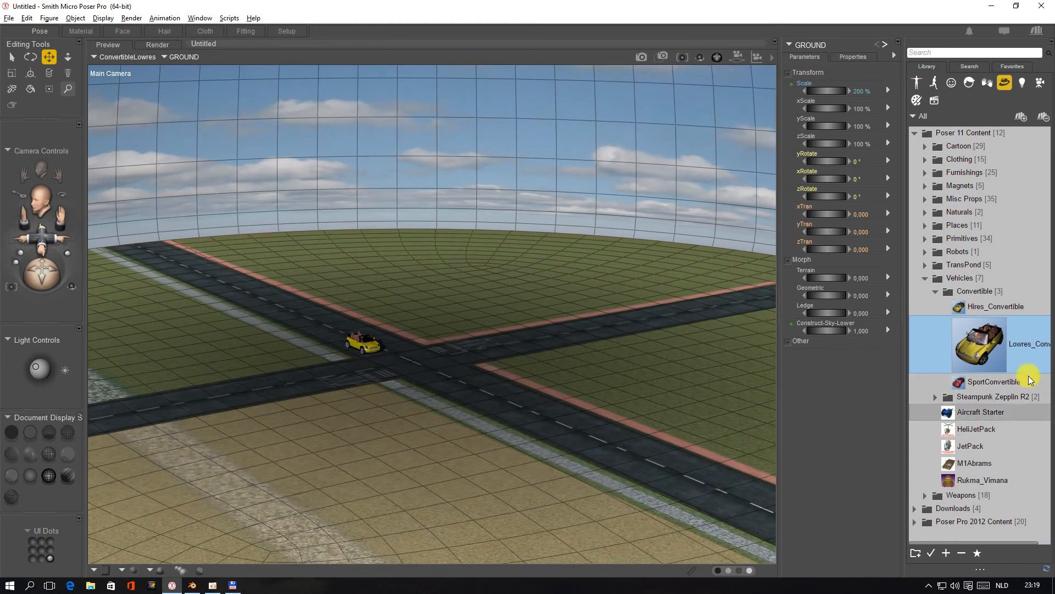
pyautogui.moveTo(822, 328)
pyautogui.mouseDown()
pyautogui.moveTo(782, 329)
pyautogui.moveTo(827, 330)
pyautogui.mouseUp()
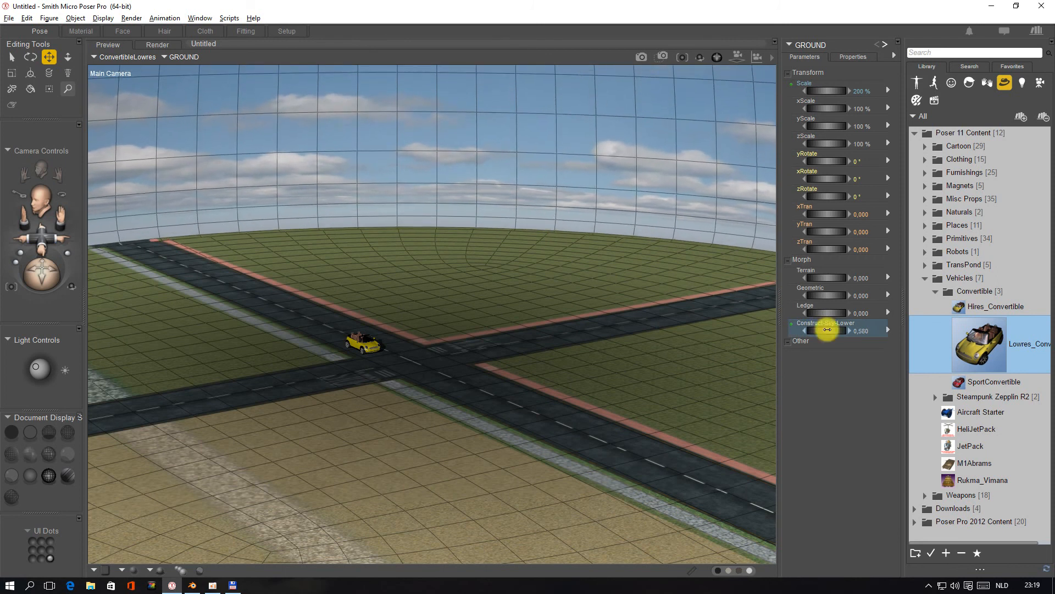